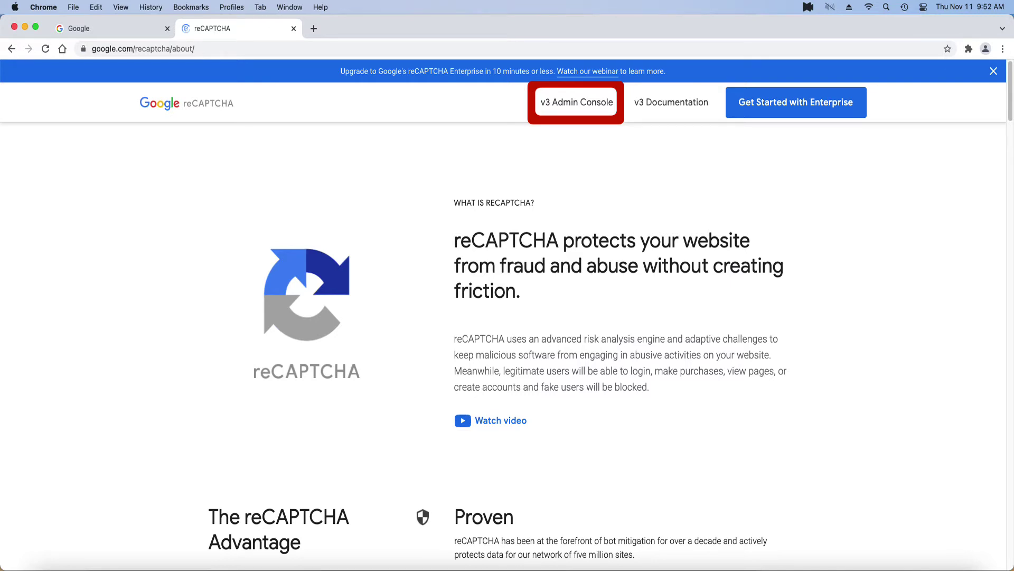
# Step: Start a new site registration in the v3 Admin Console with reCAPTCHA v3 and the label bankruptcy.diyfyi.com-setup
pyautogui.click(618, 105)
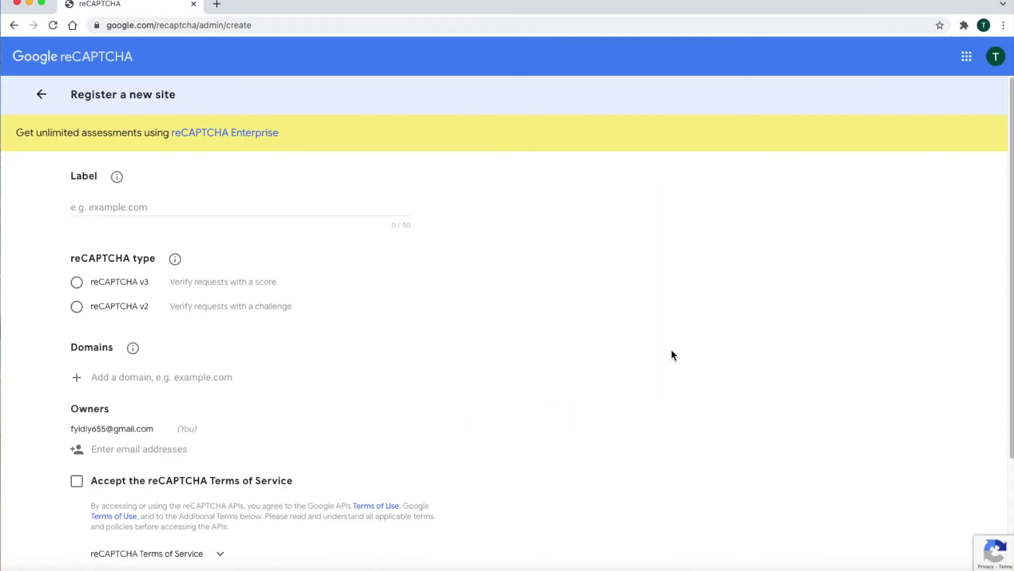
pyautogui.click(77, 282)
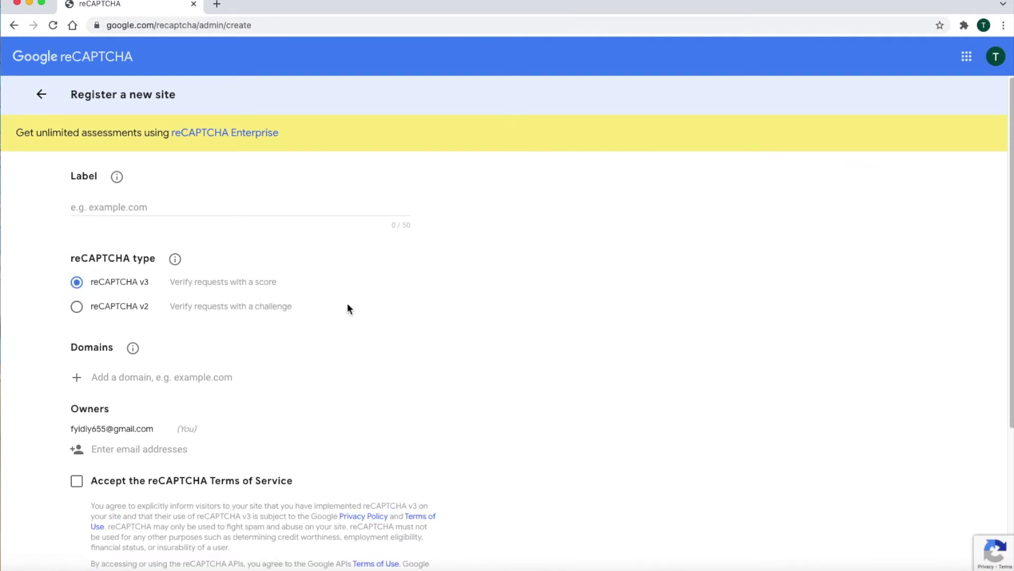
pyautogui.click(157, 207)
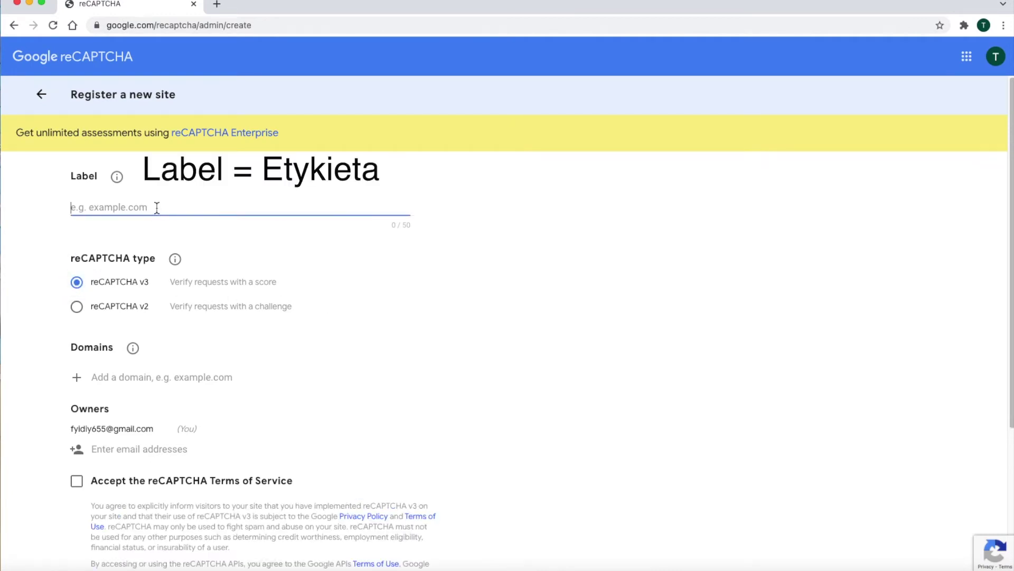
pyautogui.rightClick(157, 211)
pyautogui.click(204, 295)
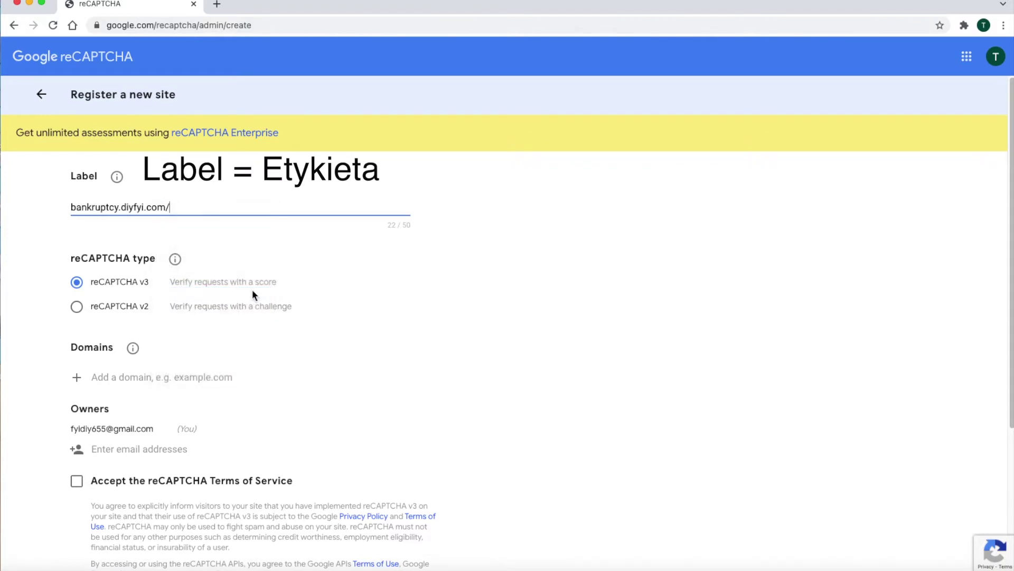
pyautogui.write('setup')
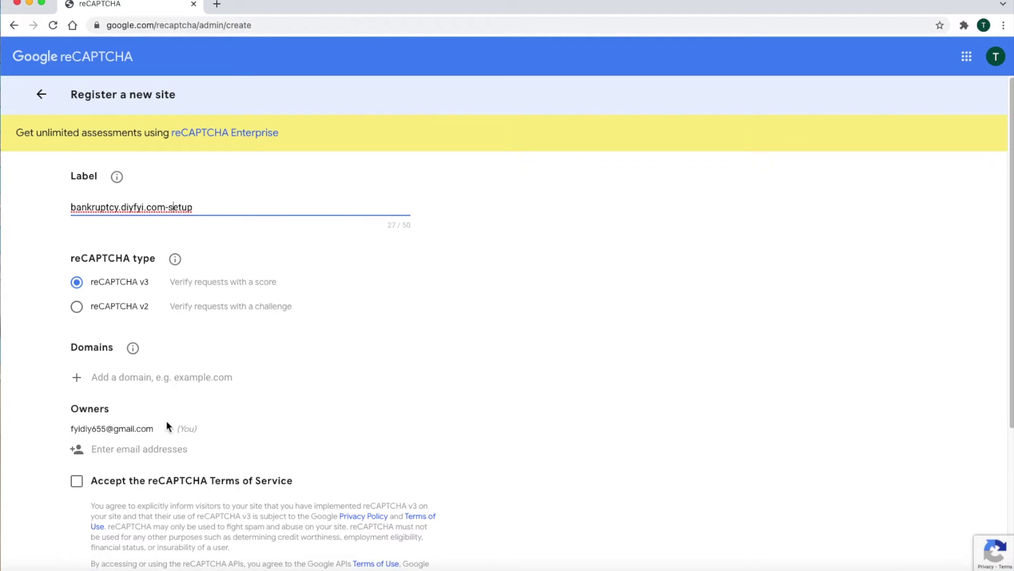
# Step: Accept the reCAPTCHA Terms of Service and try to submit the site registration
pyautogui.click(85, 380)
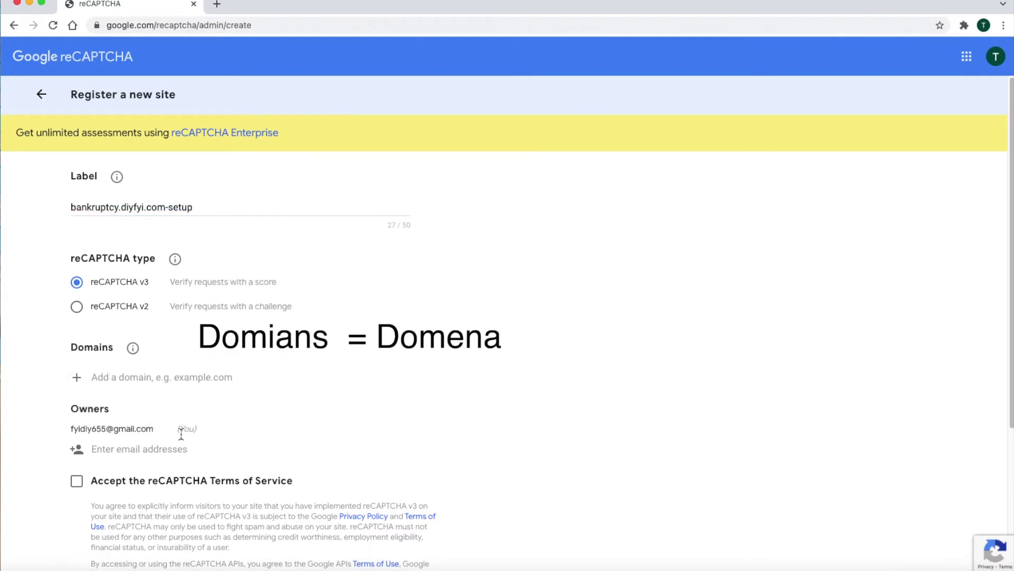
pyautogui.scroll(-3, 230, 471)
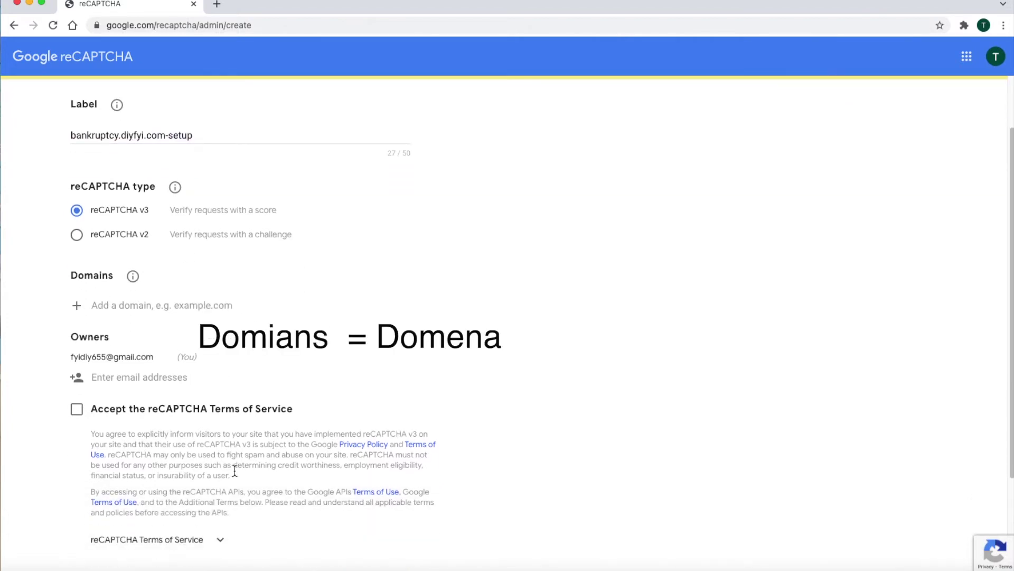
pyautogui.click(84, 402)
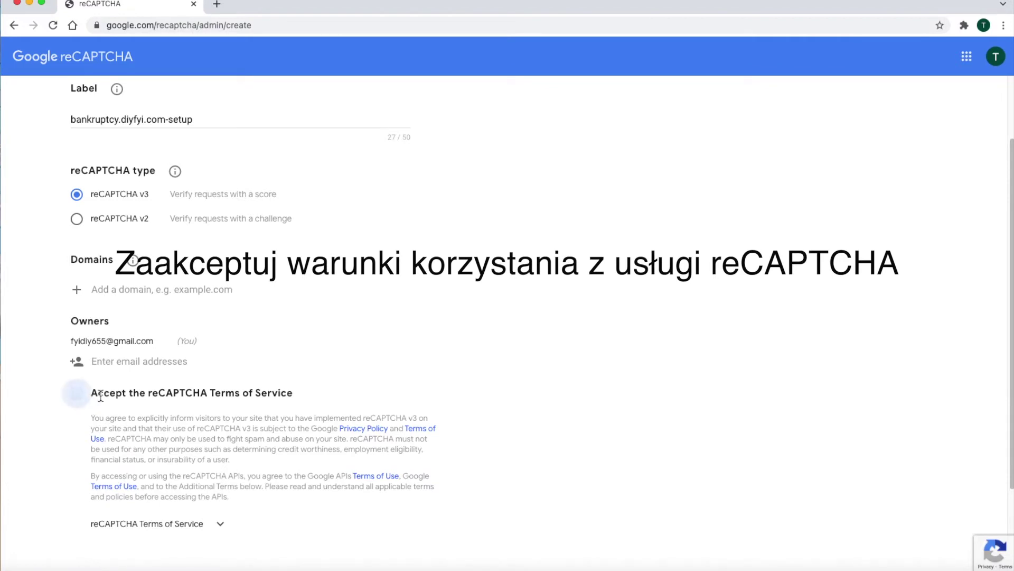
pyautogui.scroll(-2, 248, 402)
pyautogui.scroll(-1, 275, 408)
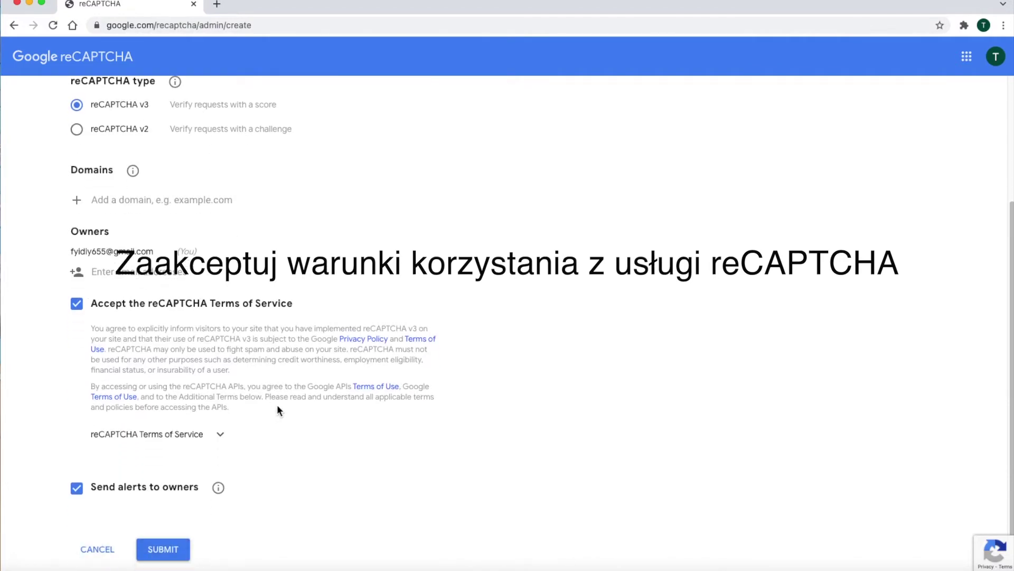
pyautogui.scroll(-1, 286, 408)
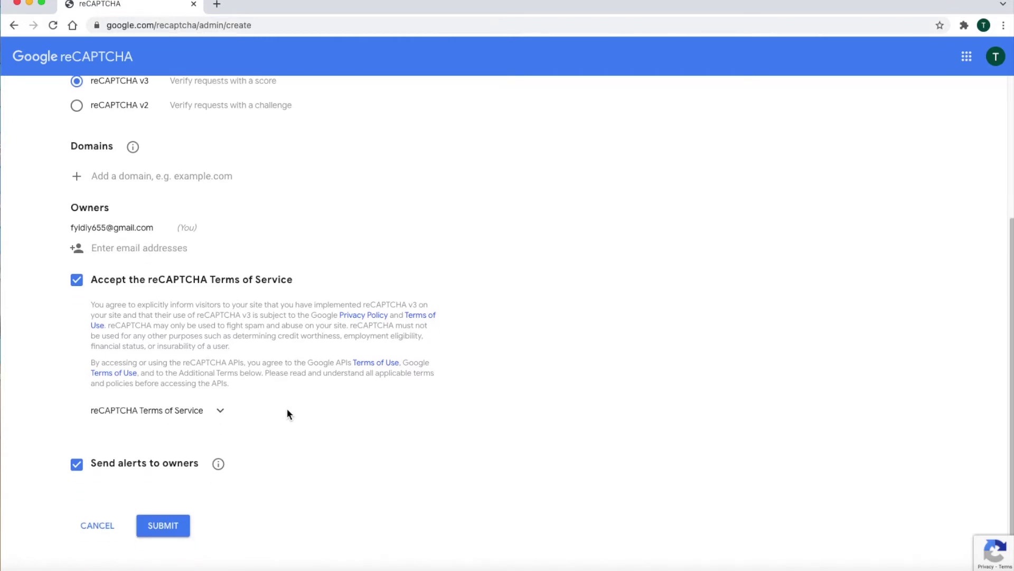
pyautogui.scroll(-1, 289, 413)
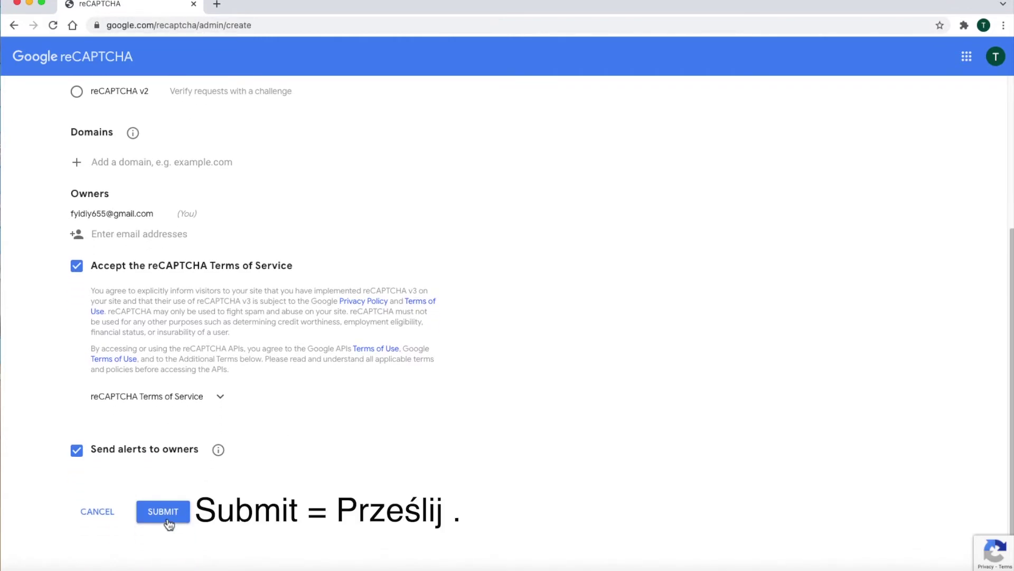
pyautogui.click(166, 522)
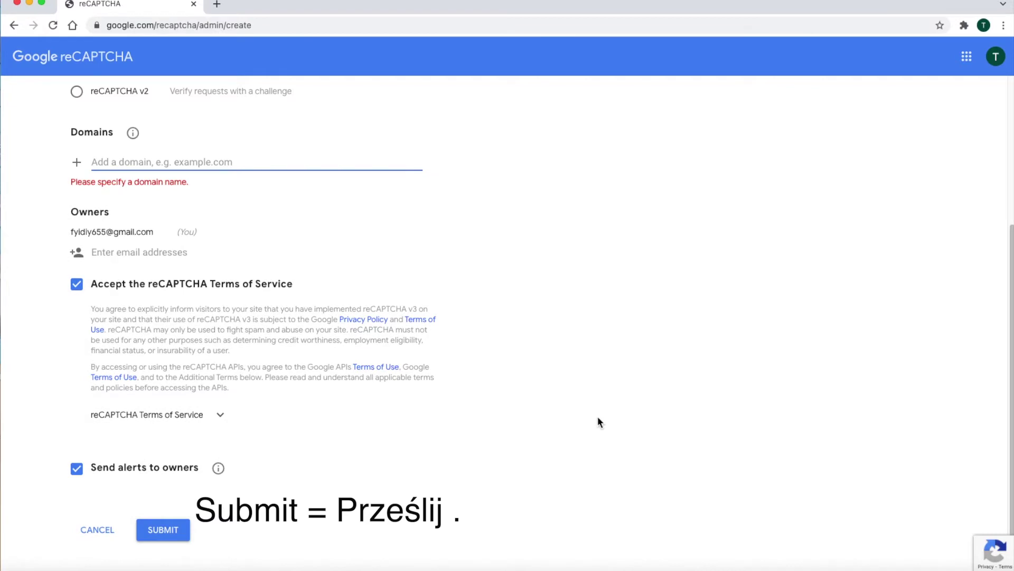
# Step: Add bankruptcy.diyfyi.com as the site's domain and submit the registration
pyautogui.rightClick(199, 162)
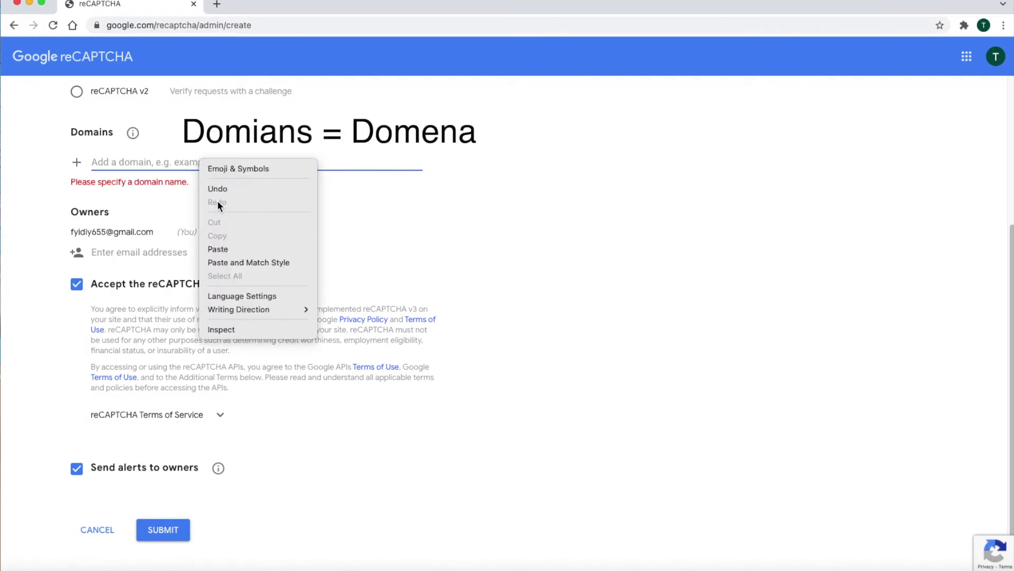
pyautogui.click(231, 249)
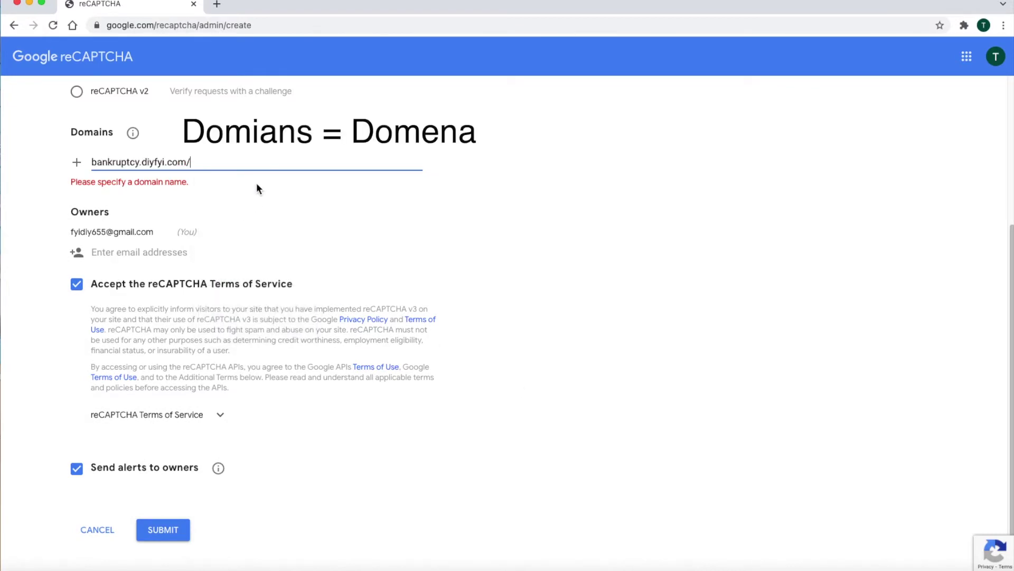
pyautogui.press('BackSpace')
pyautogui.click(497, 272)
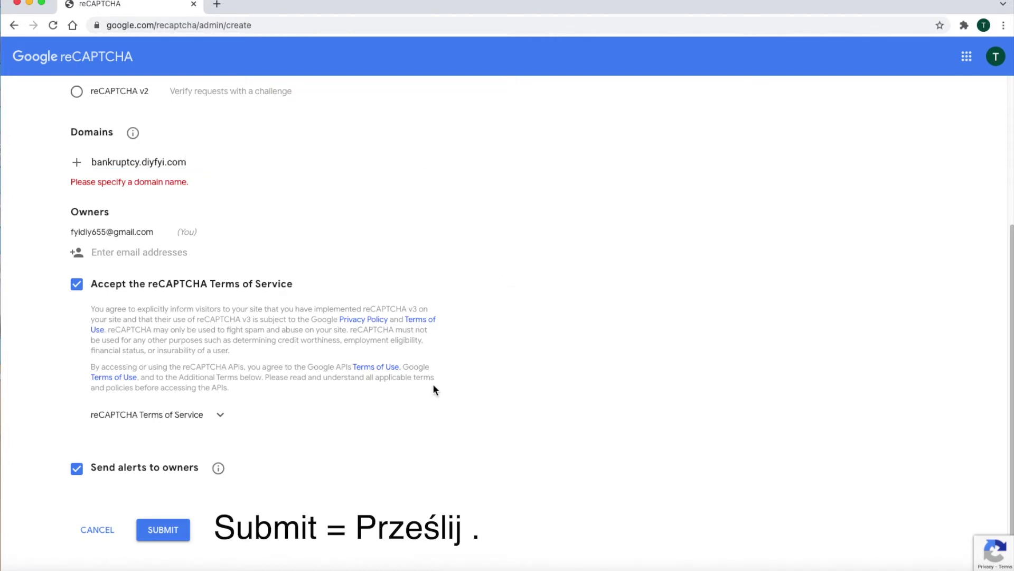
pyautogui.click(189, 526)
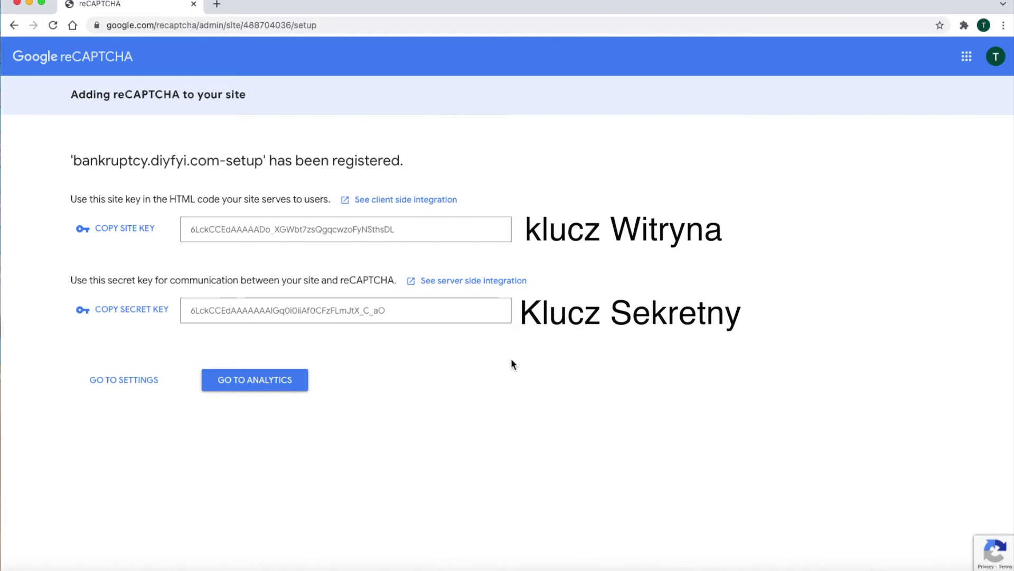
# Step: Copy the reCAPTCHA site key into the blank Microsoft Word document and return to the browser
pyautogui.click(146, 231)
pyautogui.rightClick(335, 167)
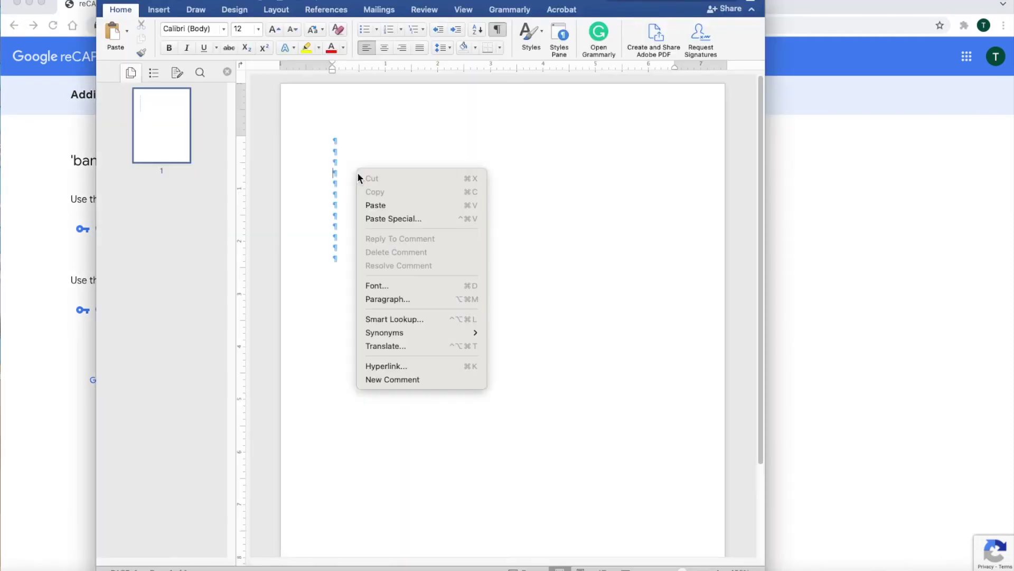
pyautogui.click(373, 201)
pyautogui.click(14, 313)
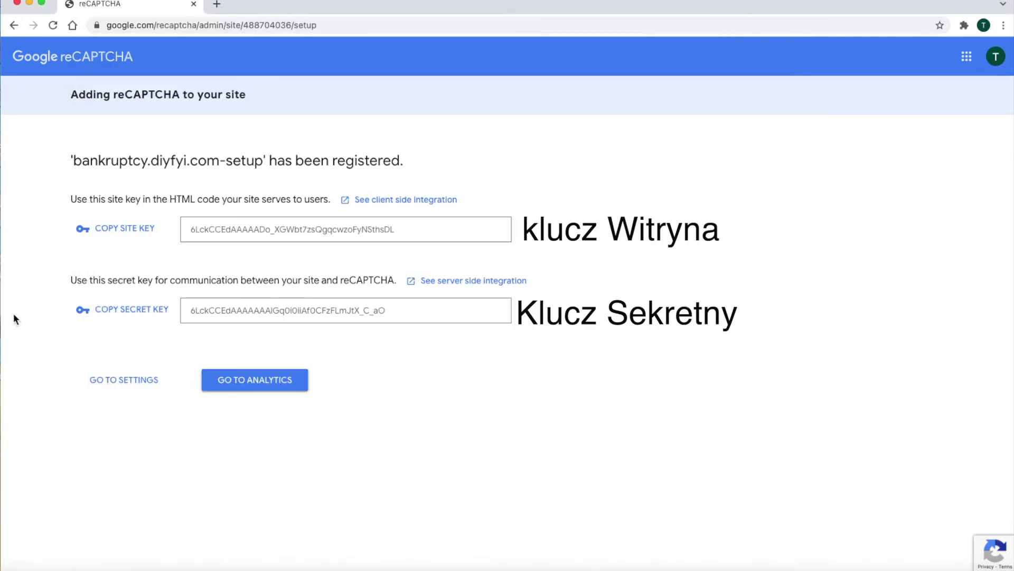
# Step: Copy the reCAPTCHA secret key into the Microsoft Word document below the site key and return to the browser
pyautogui.click(156, 311)
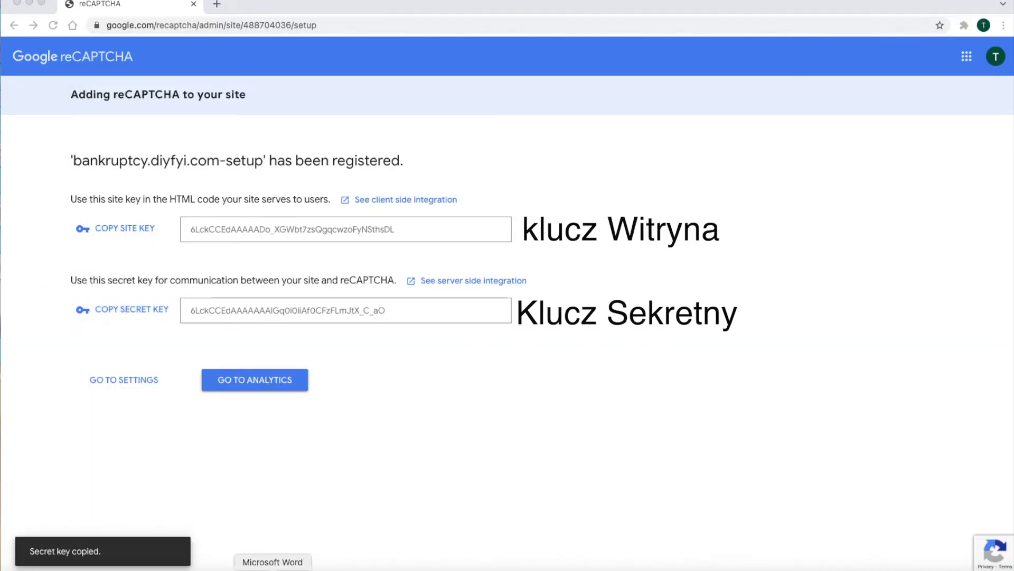
pyautogui.click(272, 567)
pyautogui.click(356, 202)
pyautogui.rightClick(356, 202)
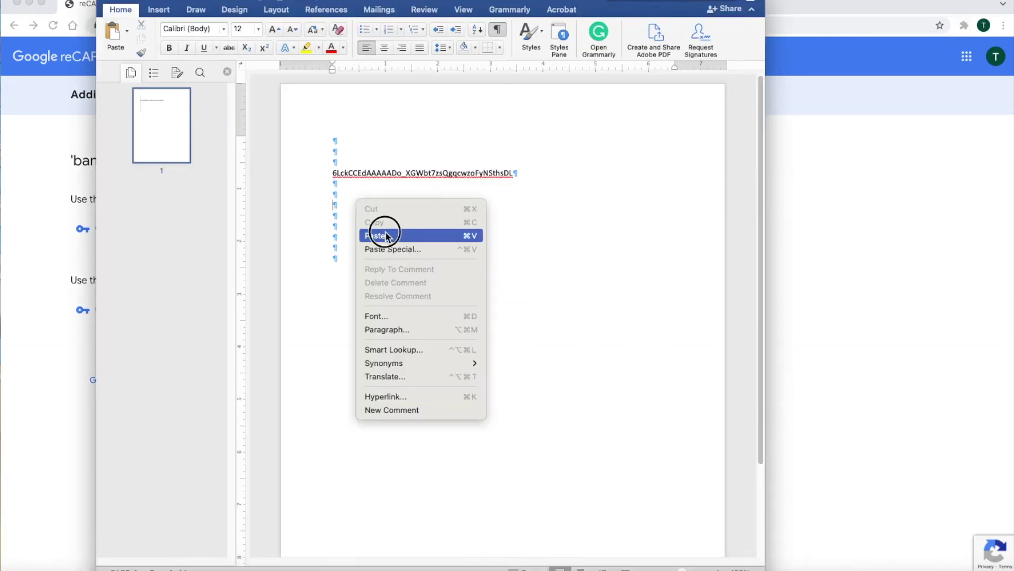
pyautogui.click(381, 232)
pyautogui.click(933, 173)
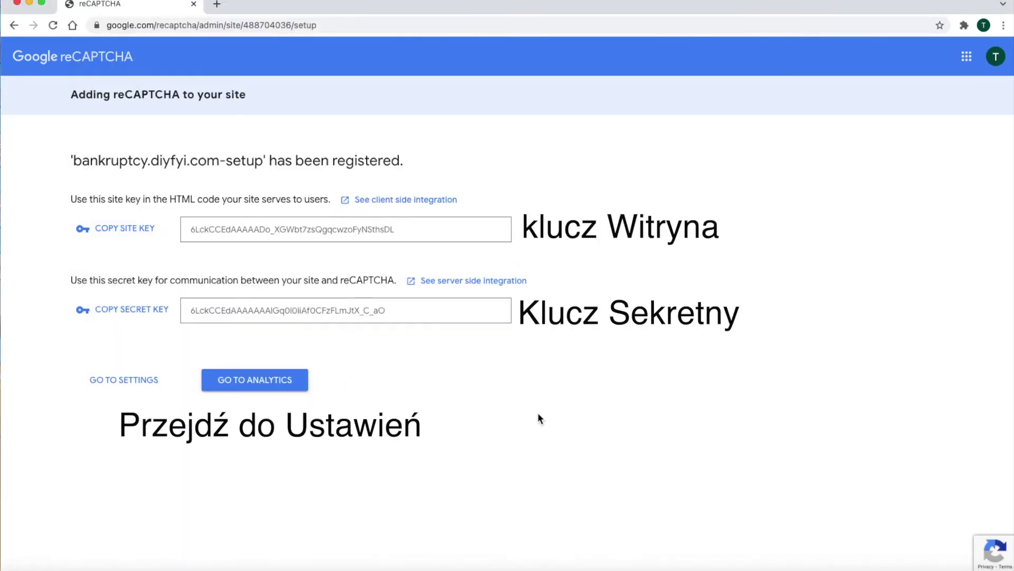
# Step: In the registered site's settings, allow the key to work with AMP pages and save
pyautogui.click(148, 387)
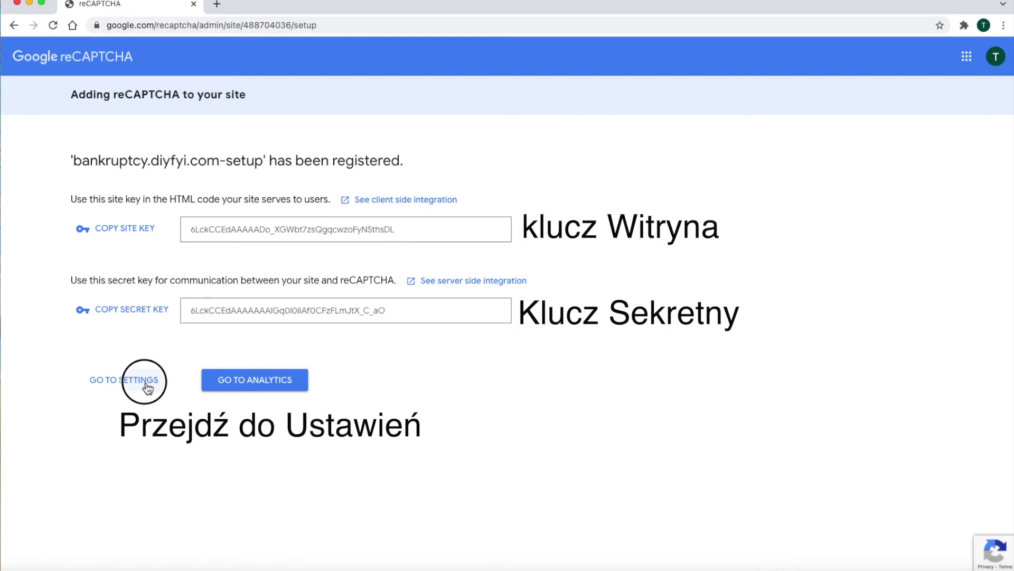
pyautogui.scroll(-3, 598, 384)
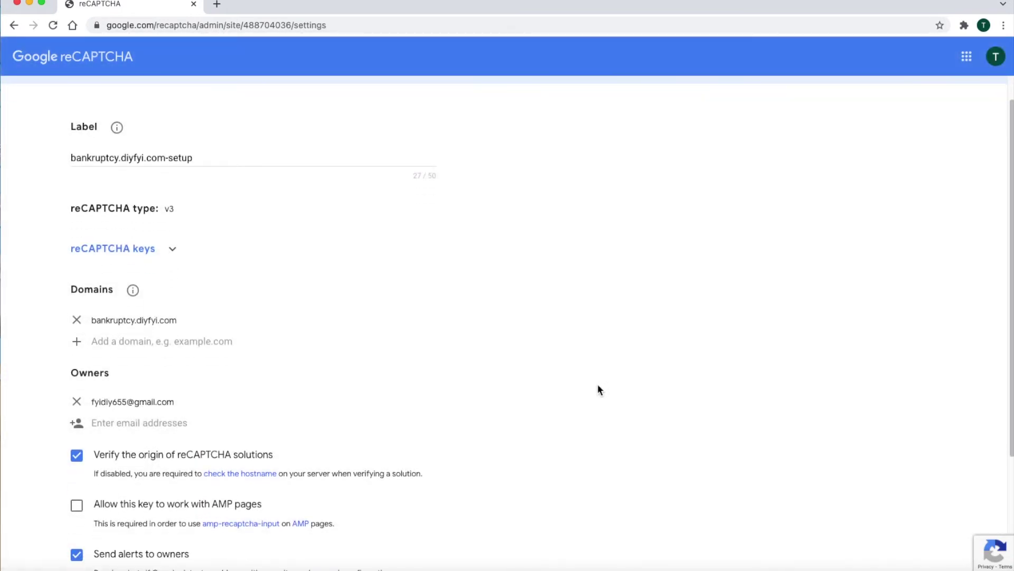
pyautogui.scroll(-1, 599, 391)
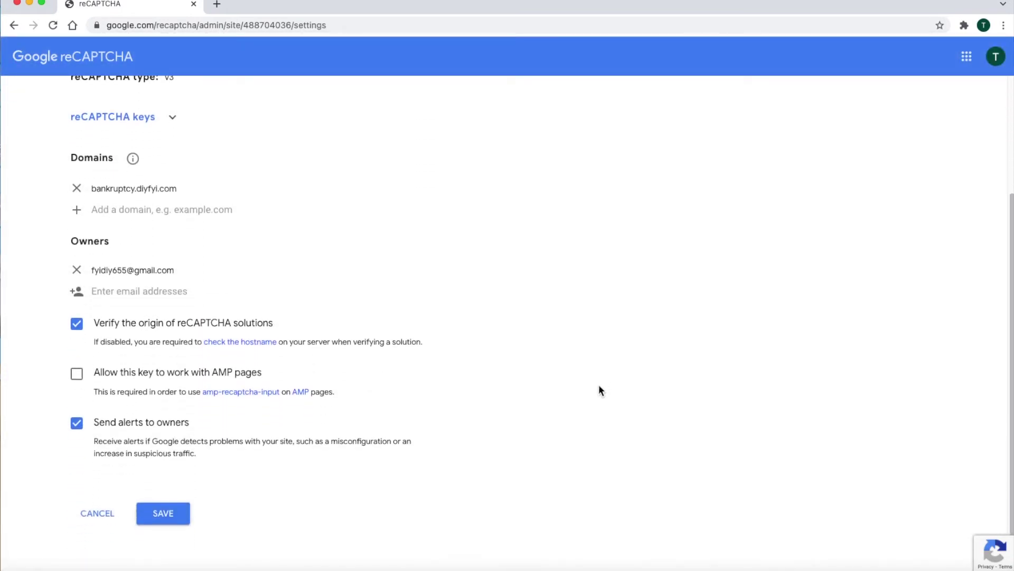
pyautogui.click(77, 375)
pyautogui.click(77, 384)
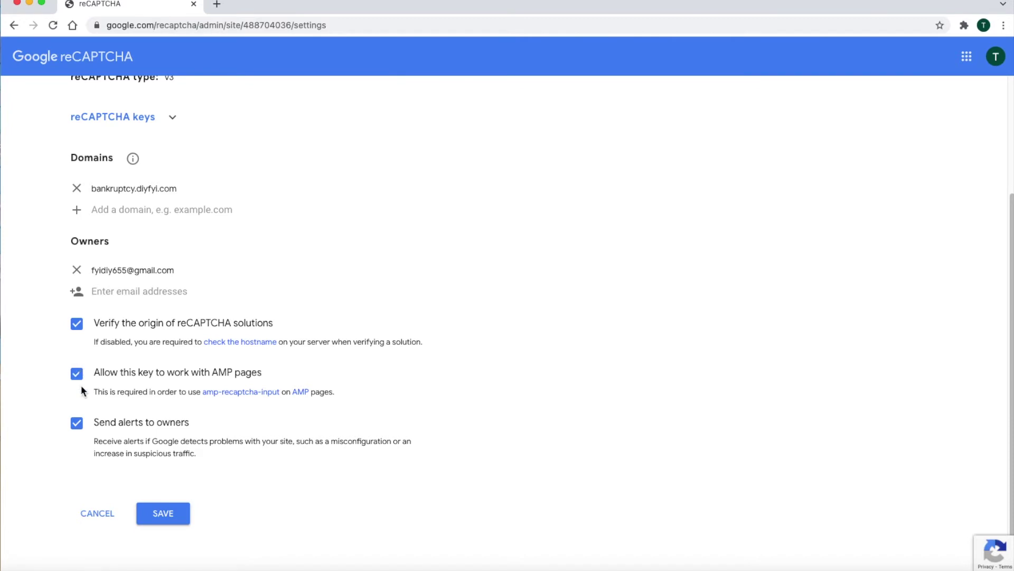
pyautogui.click(165, 520)
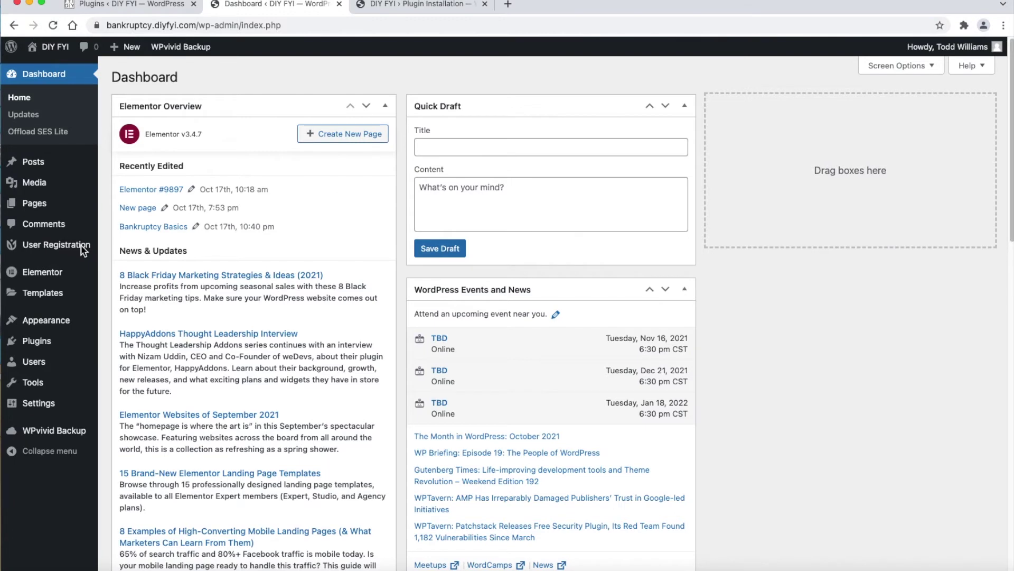
# Step: Open the Integration settings of the User Registration plugin in the WordPress dashboard
pyautogui.moveTo(87, 253)
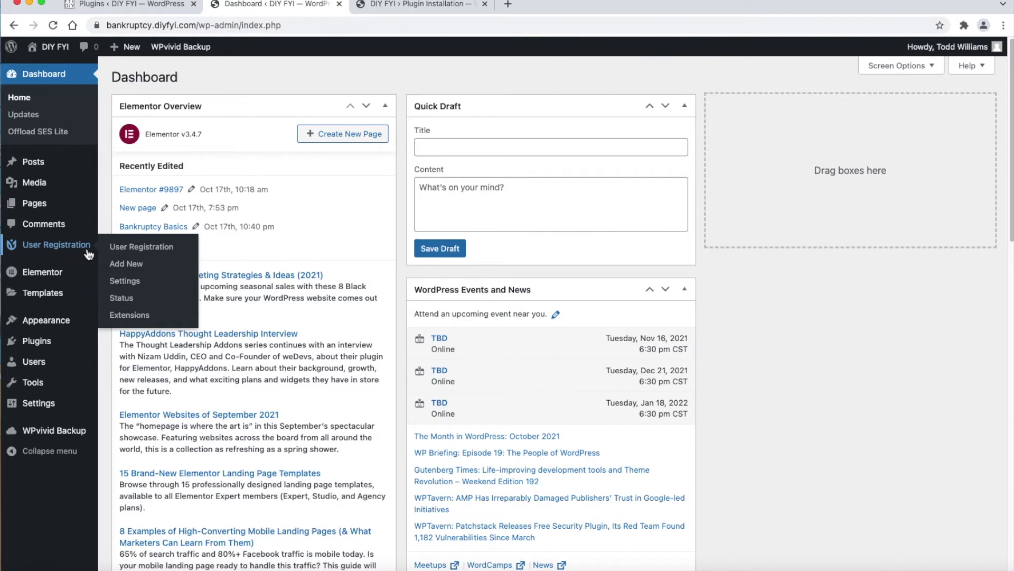
pyautogui.click(170, 286)
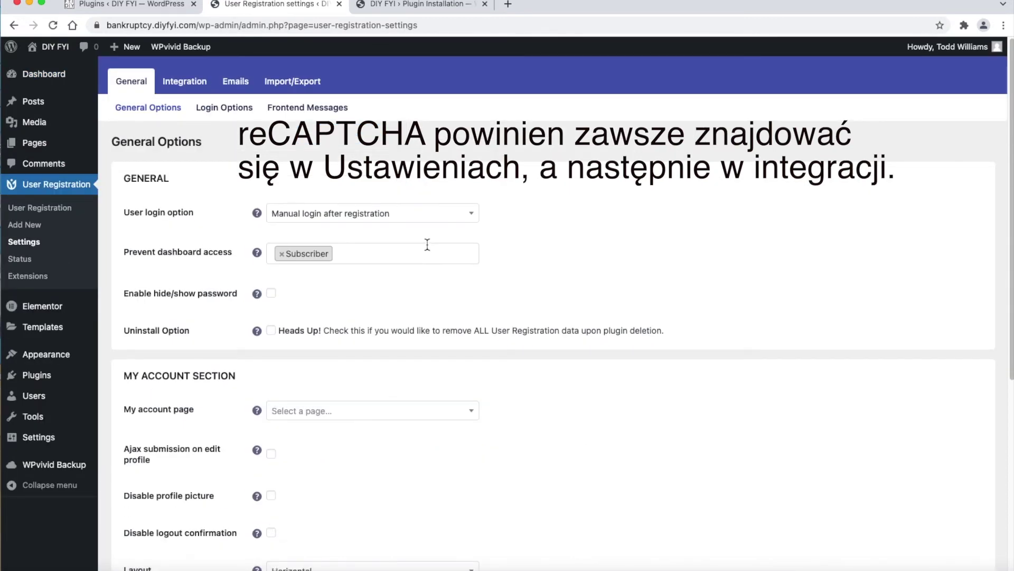
pyautogui.click(210, 85)
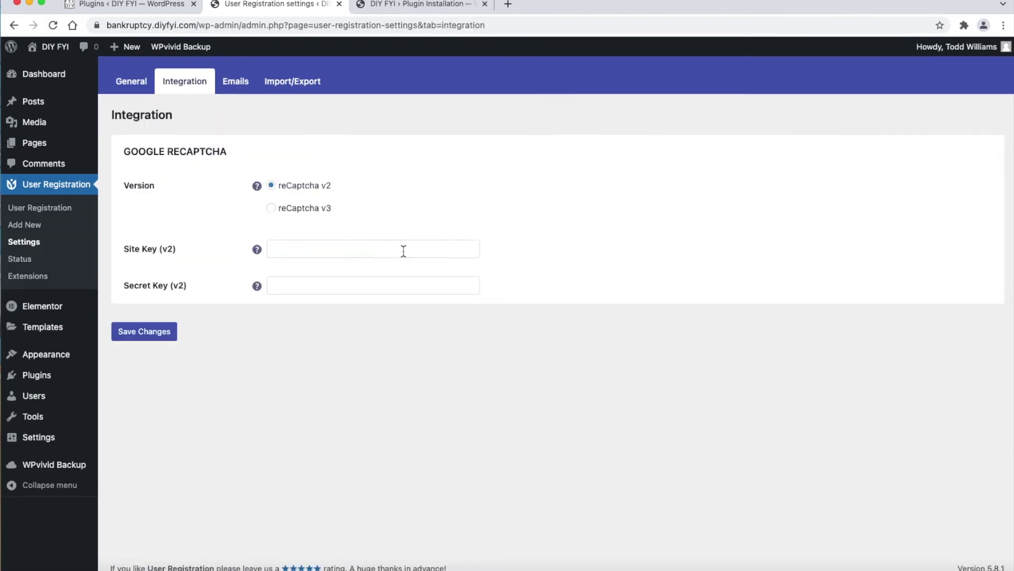
# Step: Set the Google reCAPTCHA version to reCaptcha v3 and paste the site key into Site Key (v3)
pyautogui.click(403, 248)
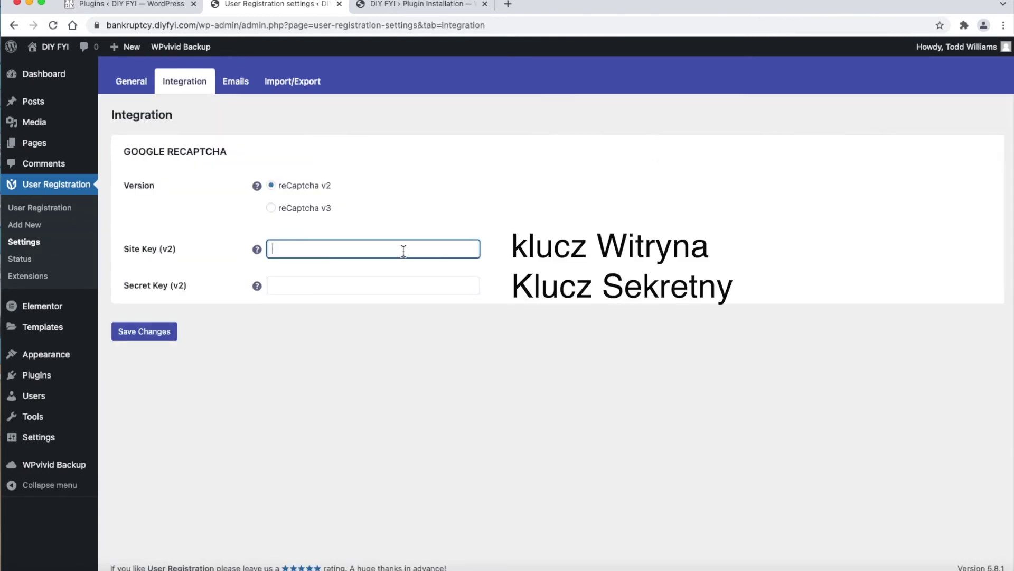
pyautogui.click(315, 213)
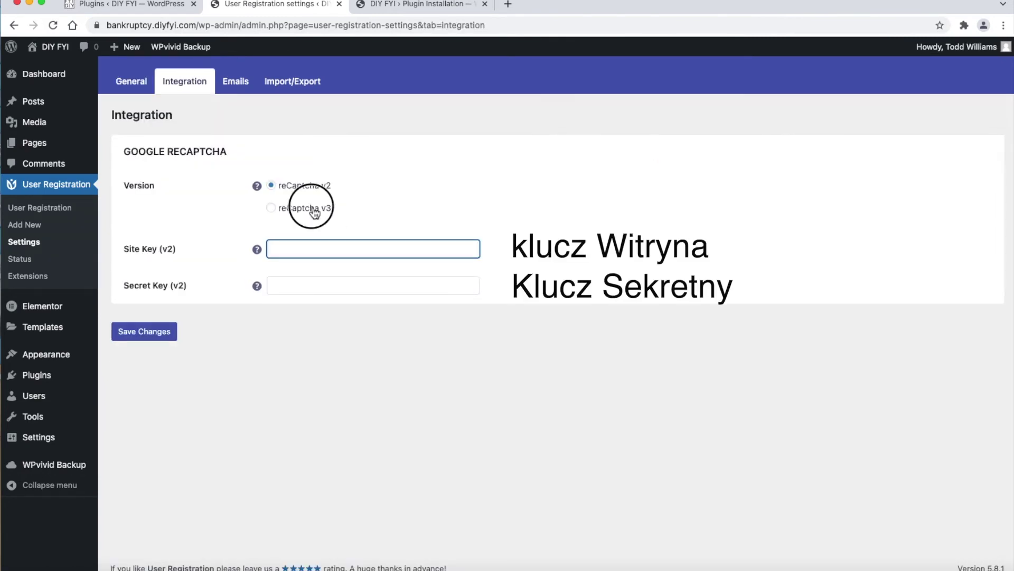
pyautogui.rightClick(322, 246)
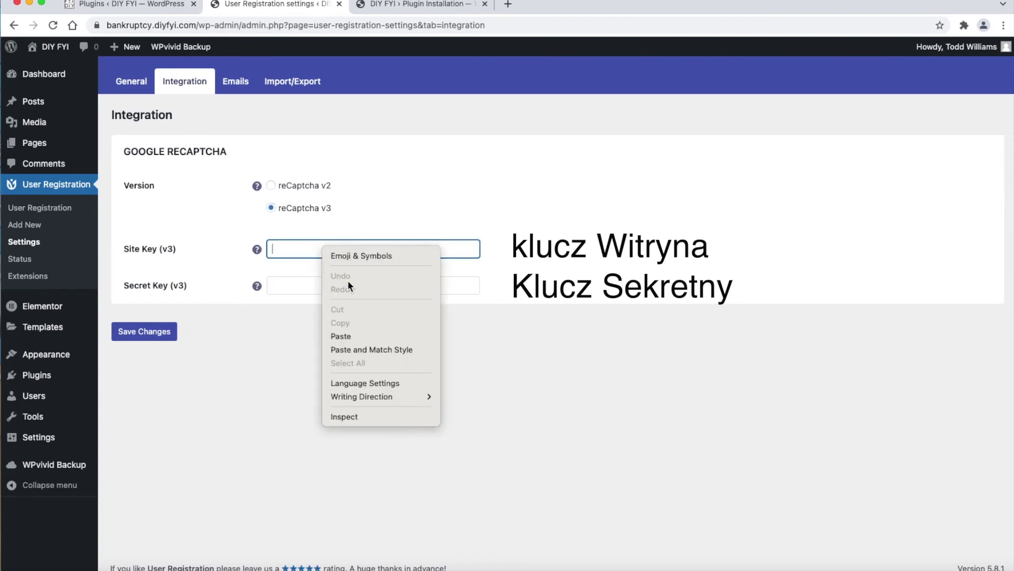
pyautogui.click(373, 336)
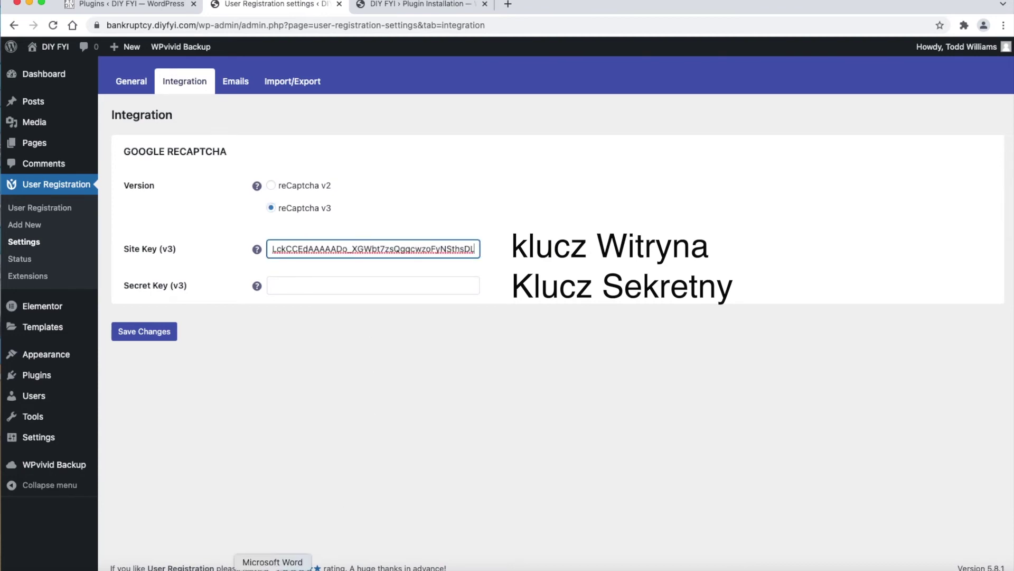
# Step: Copy the reCAPTCHA secret key from the Microsoft Word document and return to the browser
pyautogui.click(291, 567)
pyautogui.click(320, 207)
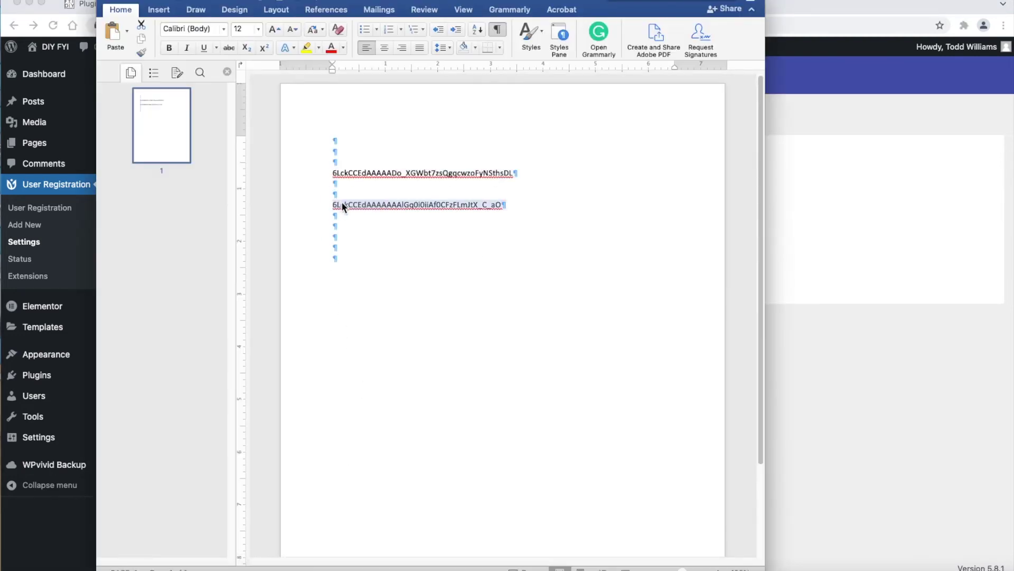
pyautogui.rightClick(342, 206)
pyautogui.click(370, 220)
pyautogui.click(770, 274)
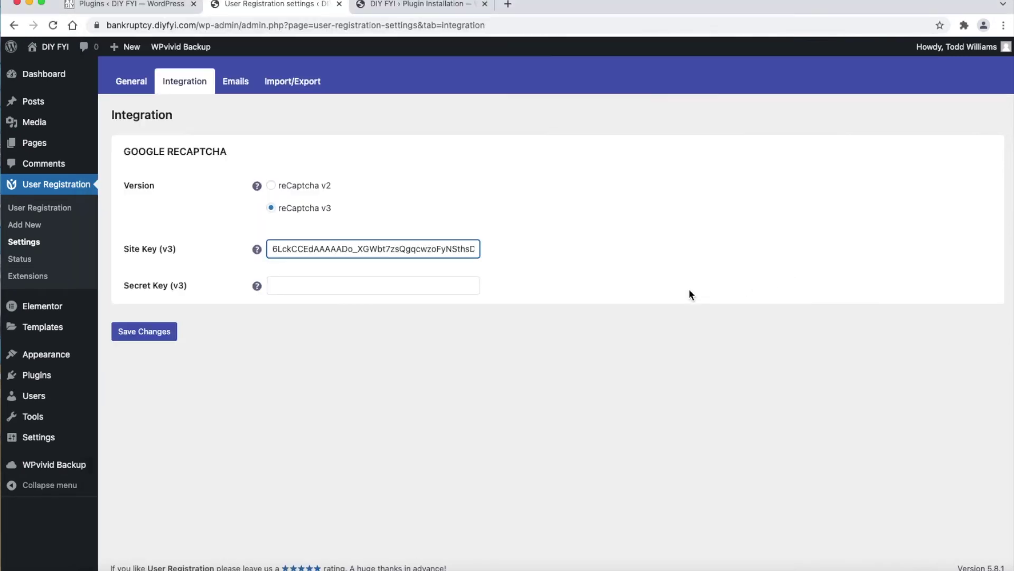
# Step: Paste the secret key into Secret Key (v3) and save the Integration settings
pyautogui.click(462, 285)
pyautogui.rightClick(463, 287)
pyautogui.click(484, 377)
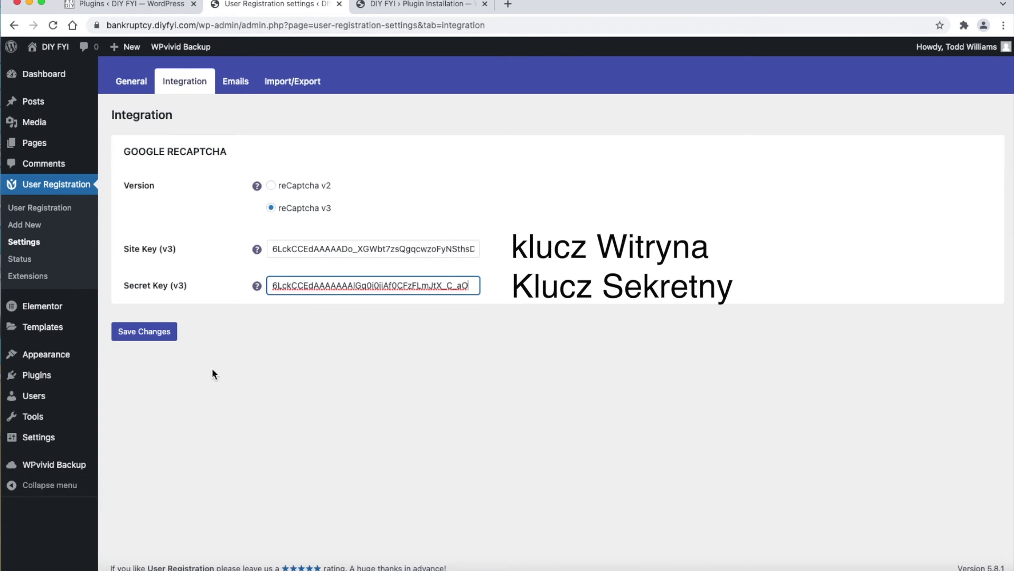
pyautogui.click(168, 331)
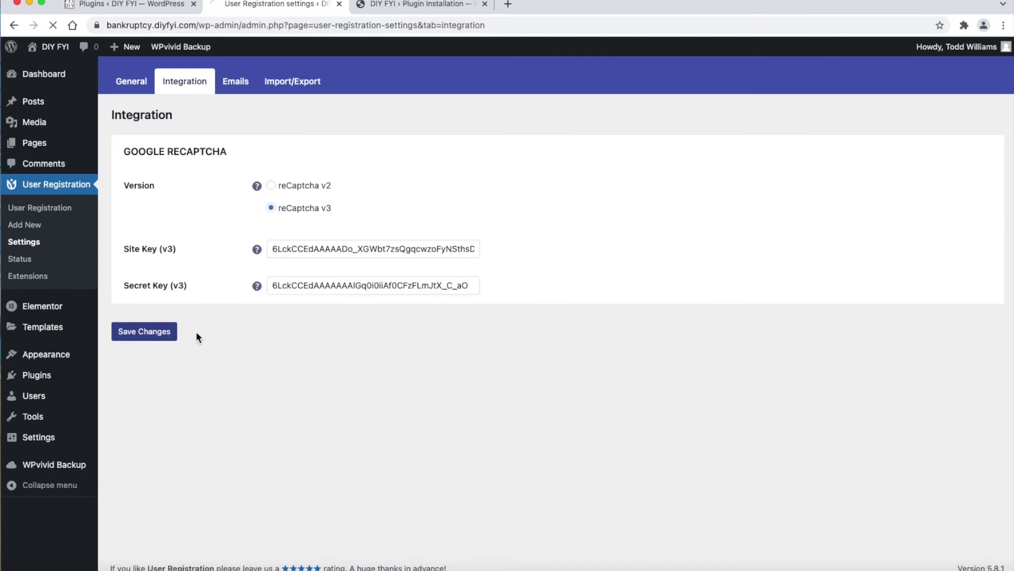
# Step: Open the live DIY FYI site in a separate tab and look over its home page
pyautogui.moveTo(53, 47)
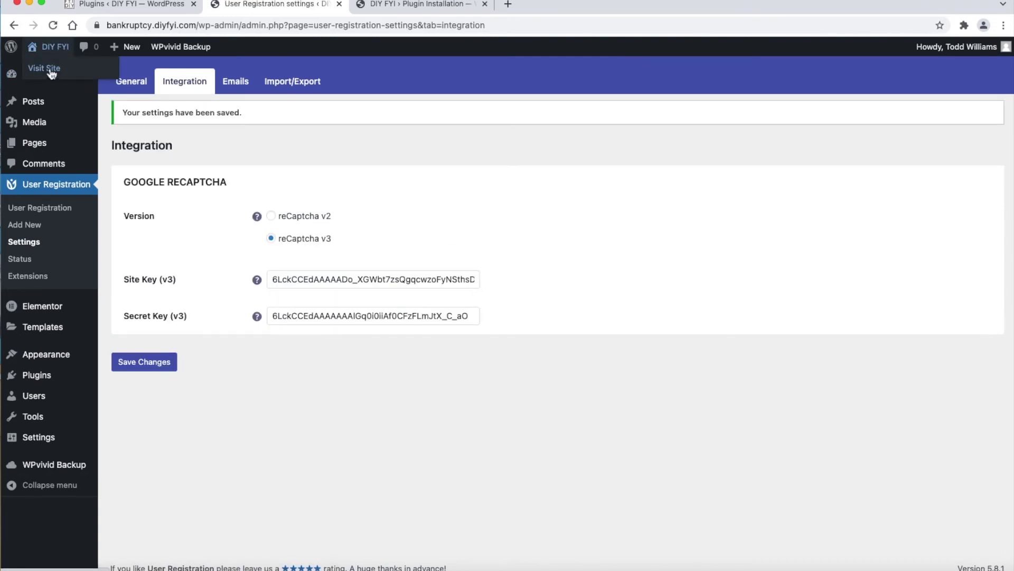
pyautogui.rightClick(50, 68)
pyautogui.click(62, 74)
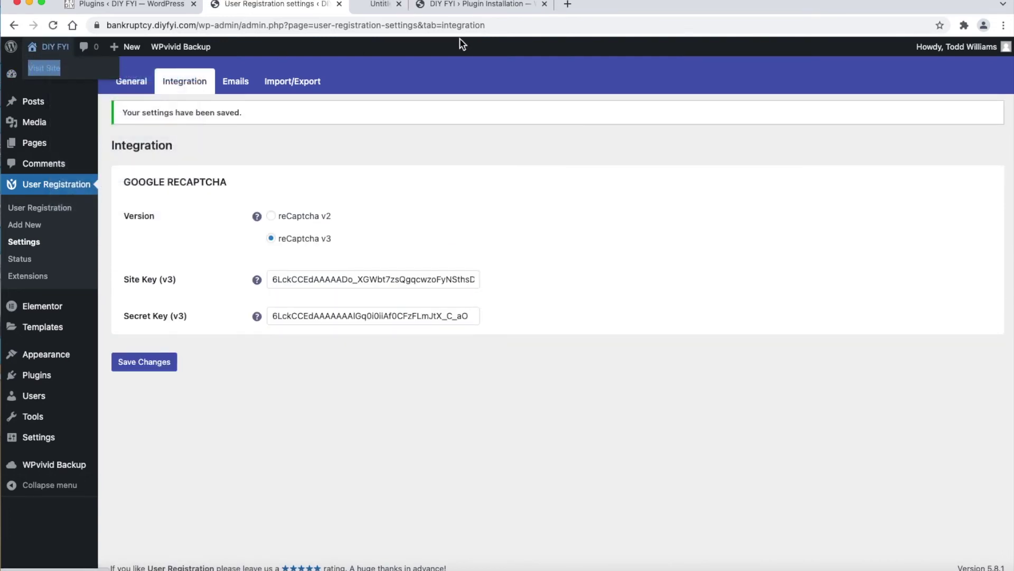
pyautogui.click(454, 4)
pyautogui.scroll(-8, 703, 284)
pyautogui.scroll(8, 713, 288)
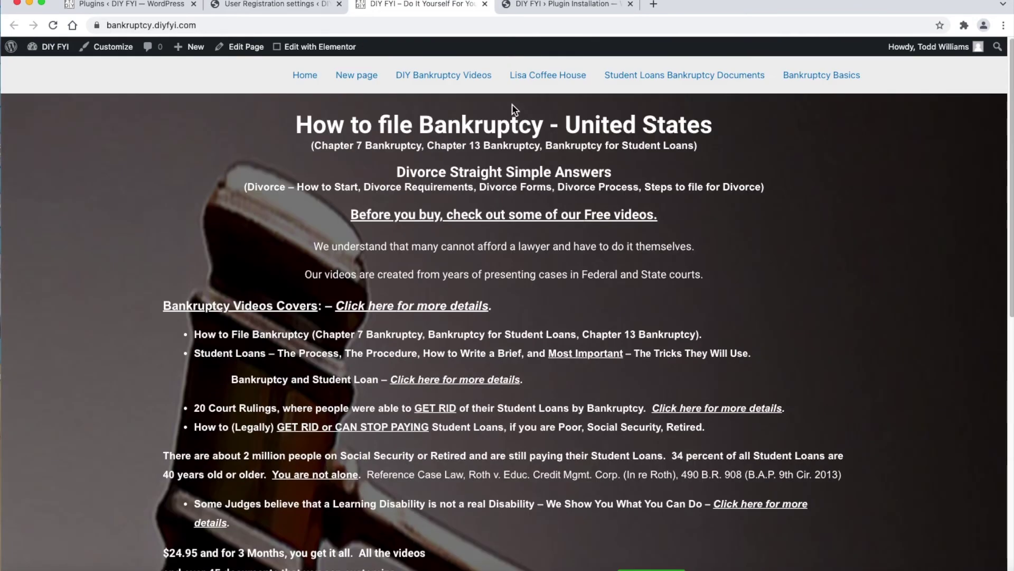
# Step: Examine the DIY Bankruptcy Videos page and New page for the reCAPTCHA badge, and close the extra browser tabs
pyautogui.click(463, 84)
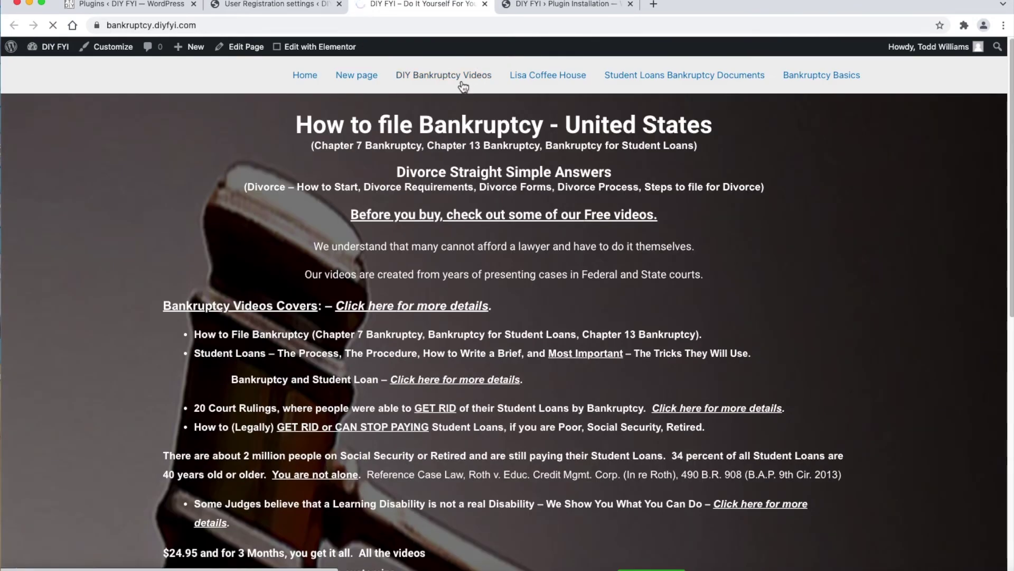
pyautogui.scroll(-7, 638, 198)
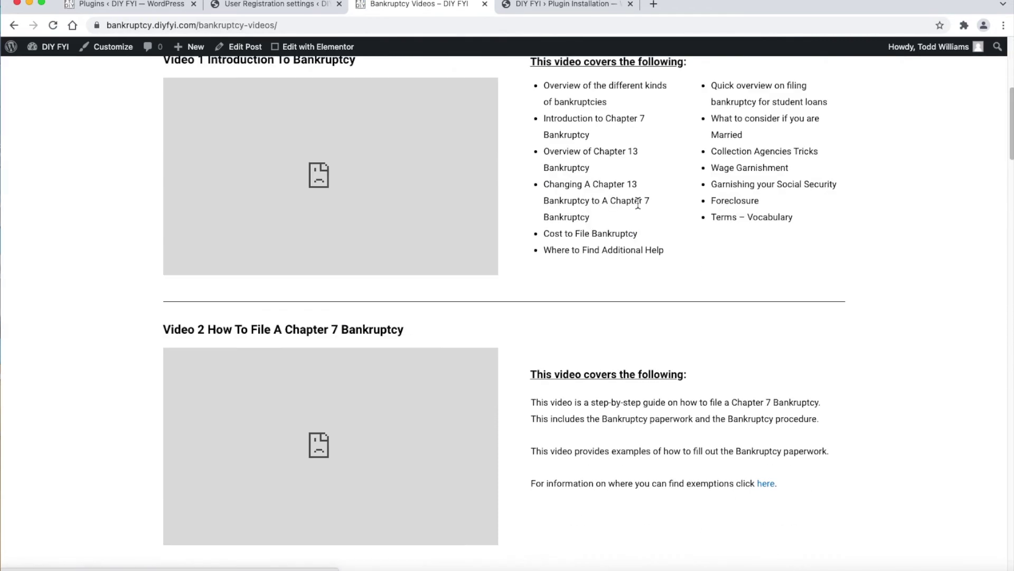
pyautogui.scroll(4, 608, 187)
pyautogui.scroll(3, 364, 182)
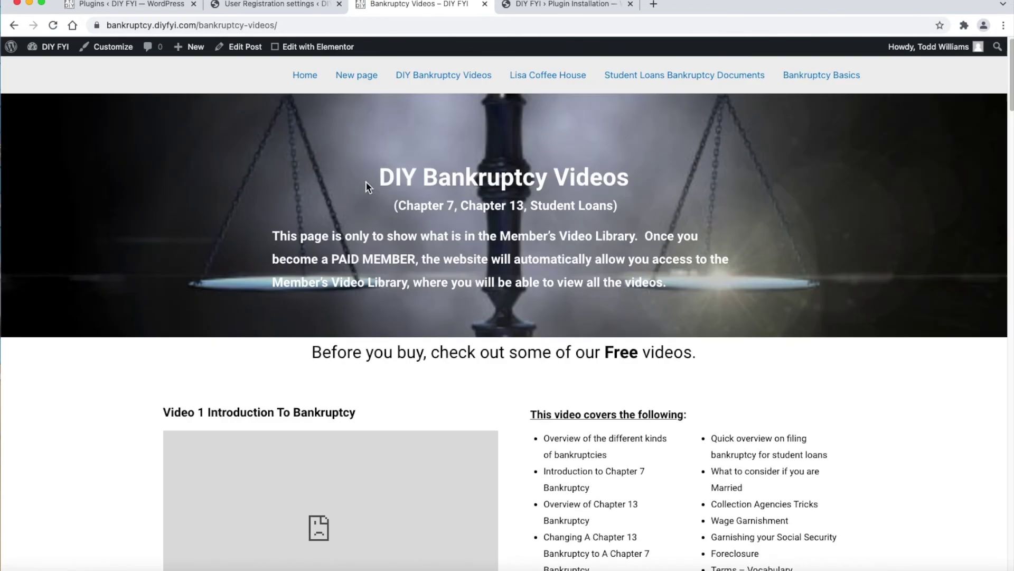
pyautogui.click(356, 75)
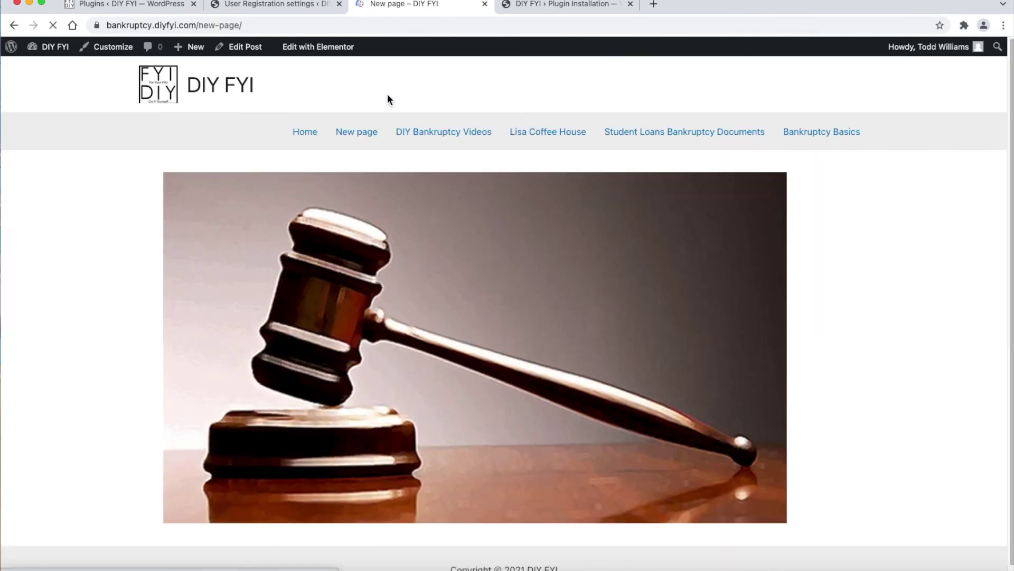
pyautogui.click(630, 4)
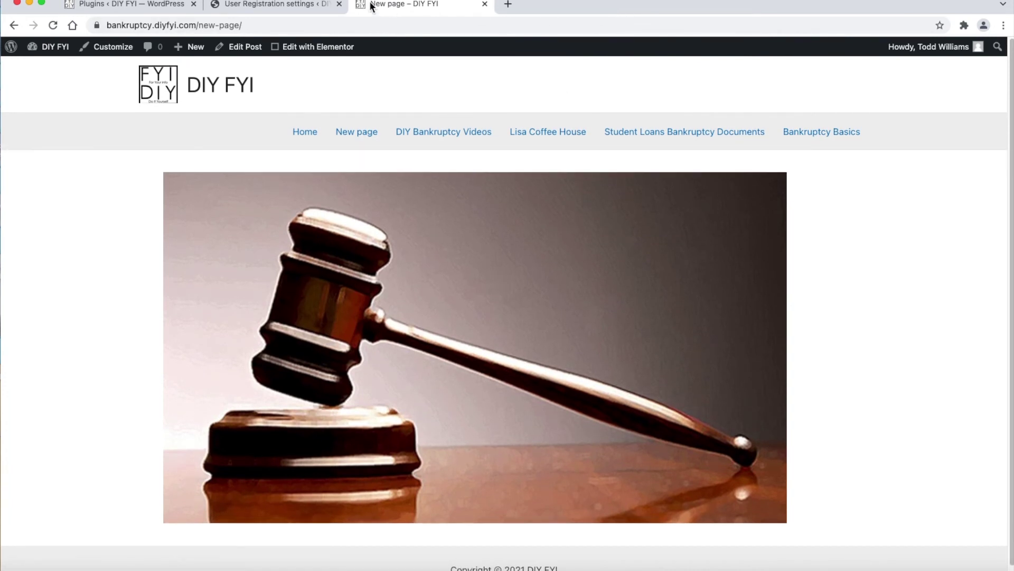
pyautogui.click(486, 6)
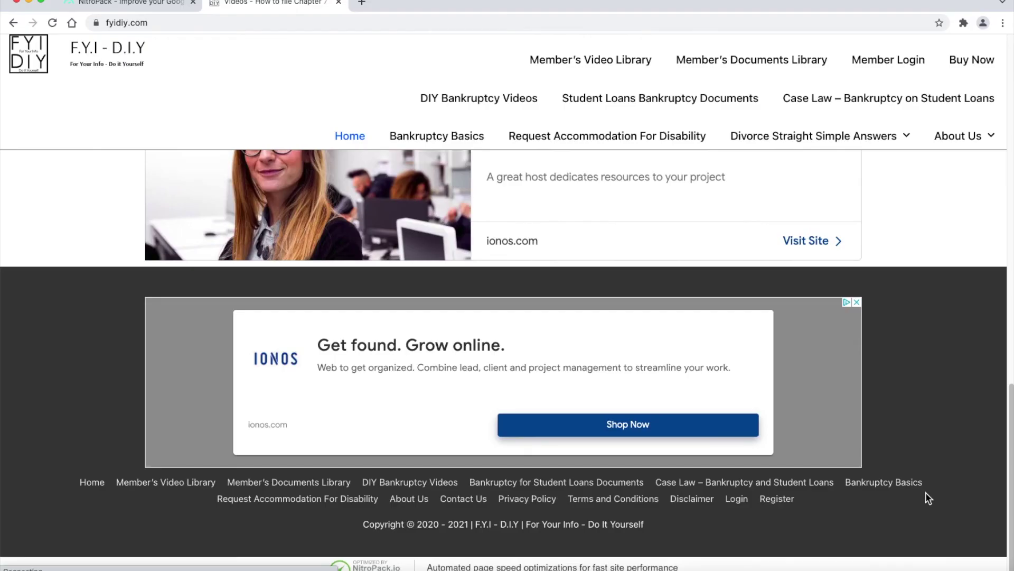
pyautogui.scroll(5, 925, 492)
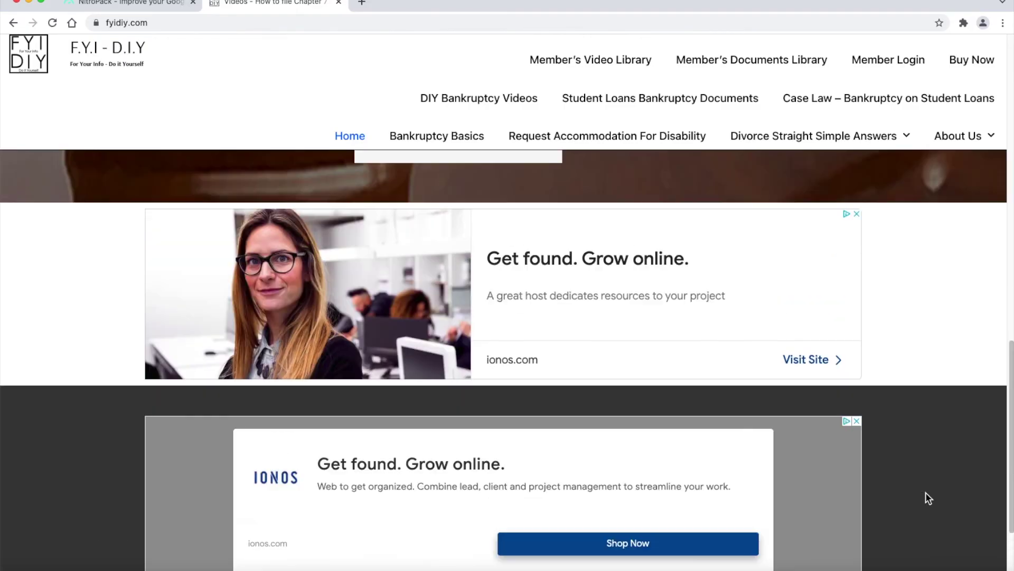
pyautogui.scroll(5, 934, 497)
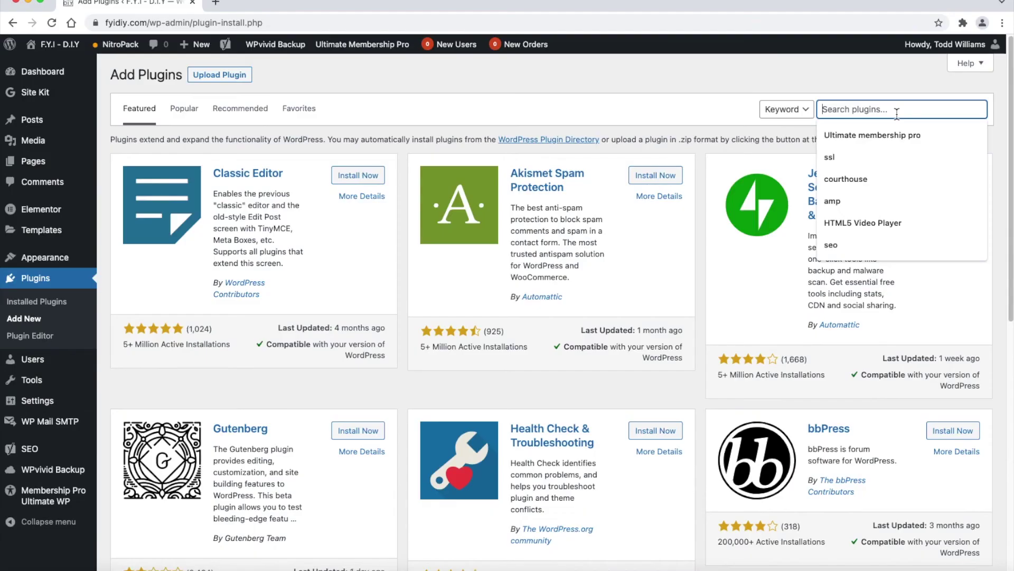
# Step: Install and activate the Advanced noCaptcha & invisible Captcha (v2 & v3) plugin on fyidiy.com and open its settings
pyautogui.rightClick(898, 110)
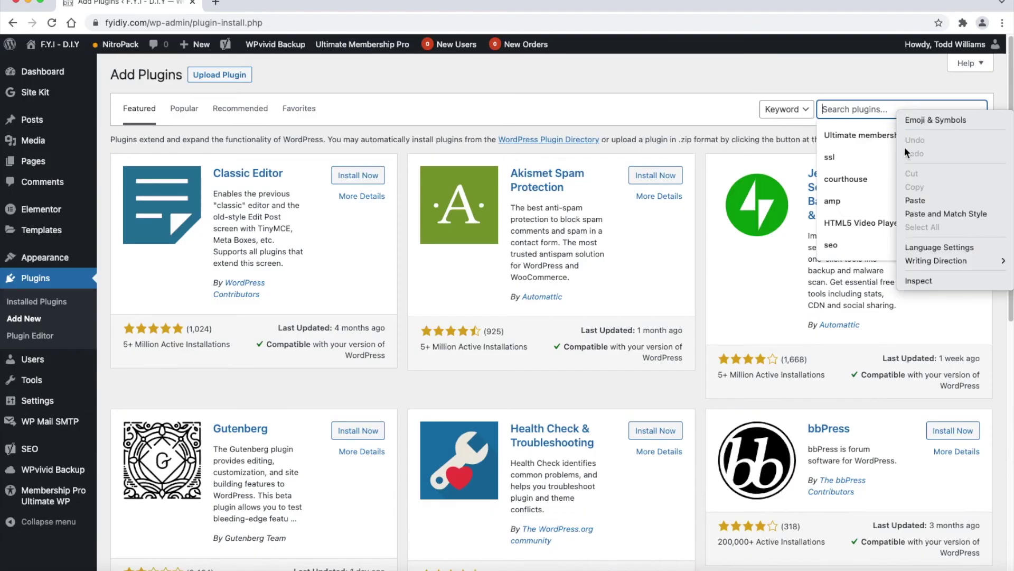
pyautogui.click(924, 213)
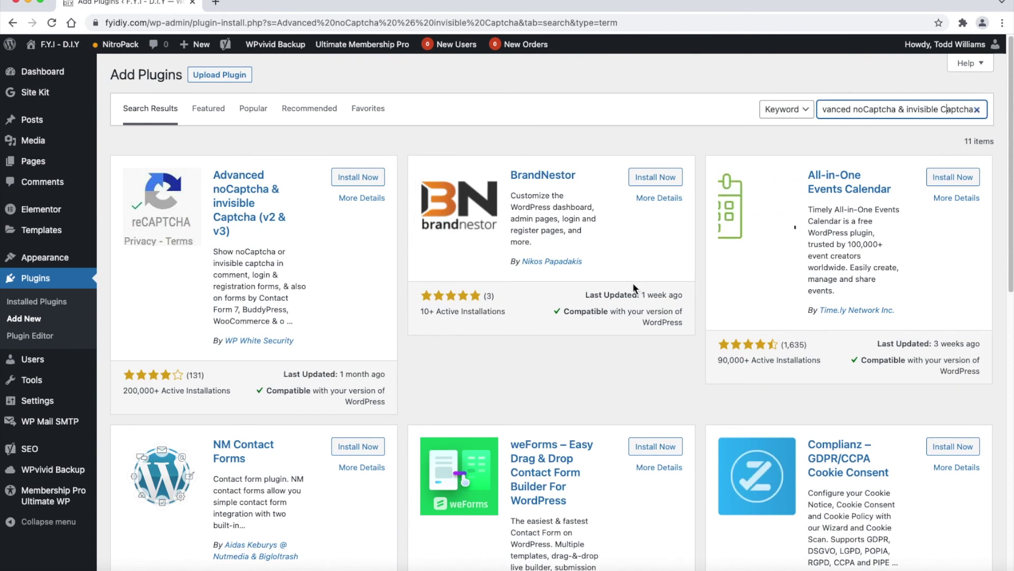
pyautogui.click(376, 178)
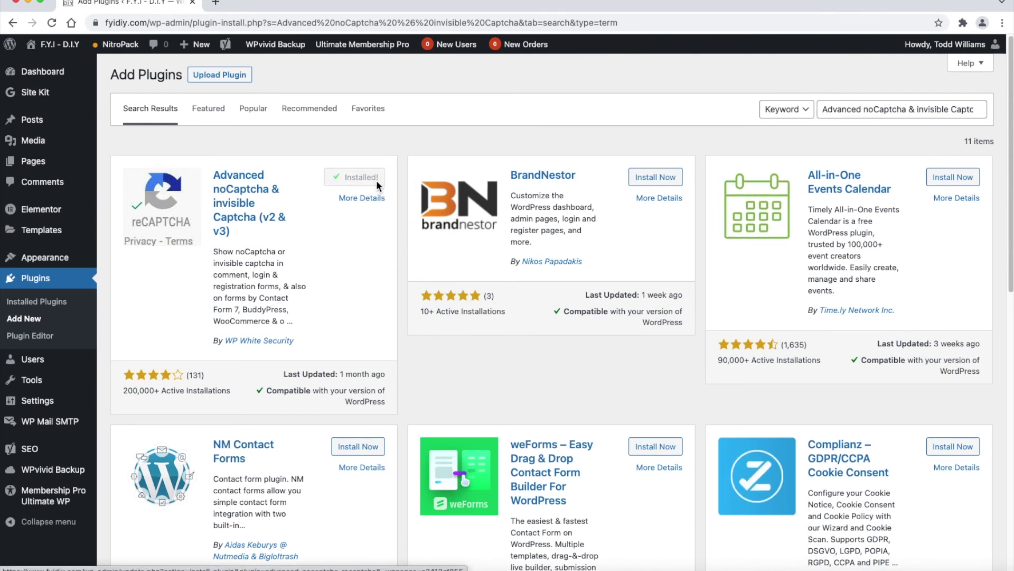
pyautogui.click(376, 178)
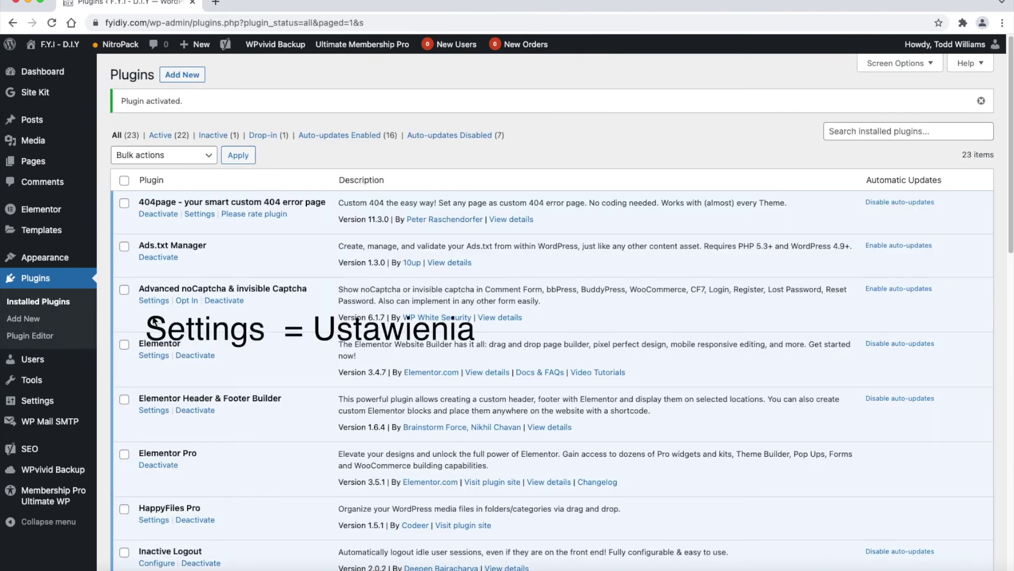
pyautogui.click(154, 300)
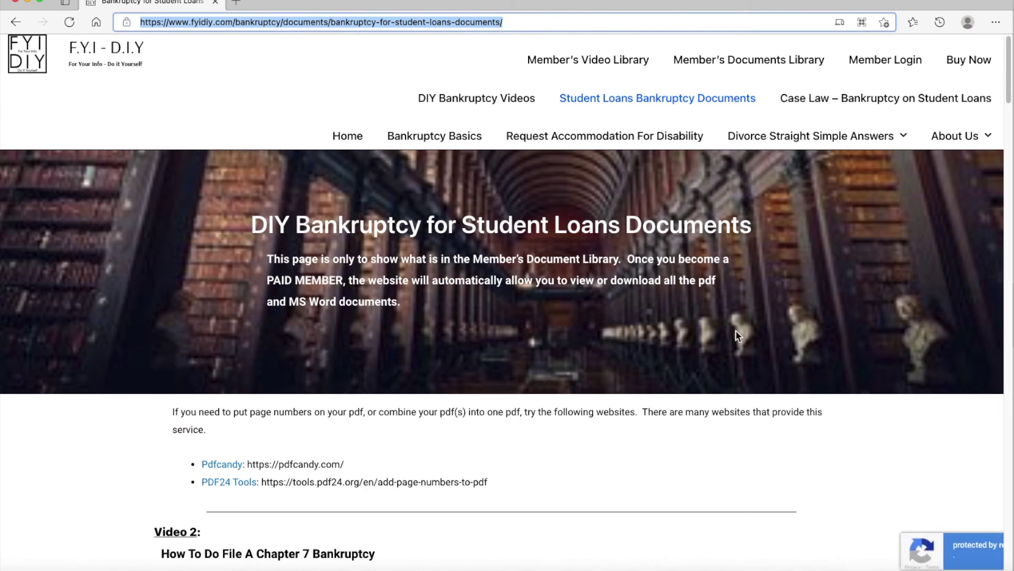
# Step: Check the live sites' pages for the reCAPTCHA badge, opening DIY Bankruptcy Videos on bankruptcy.diyfyi.com
pyautogui.click(136, 58)
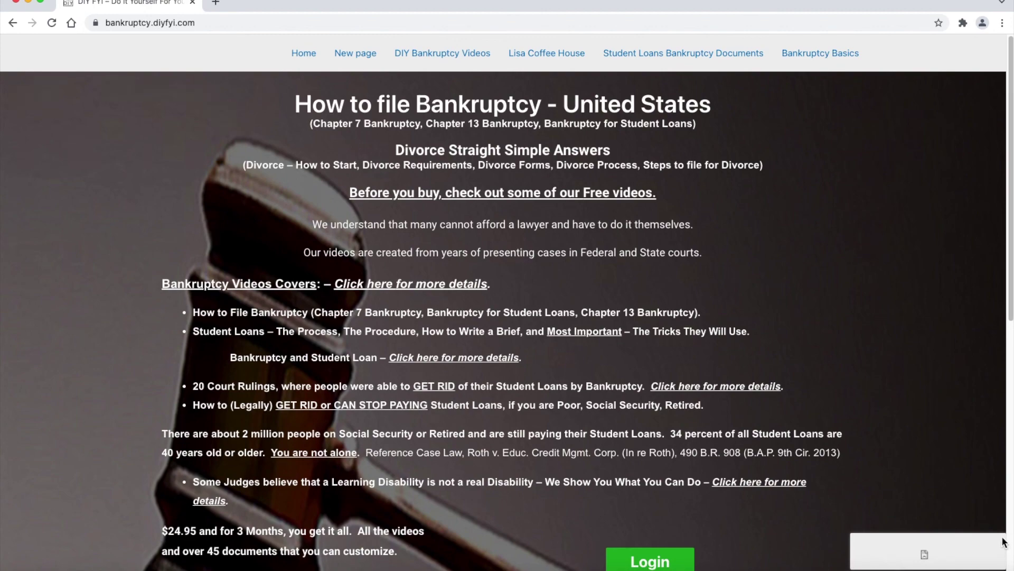
pyautogui.click(431, 61)
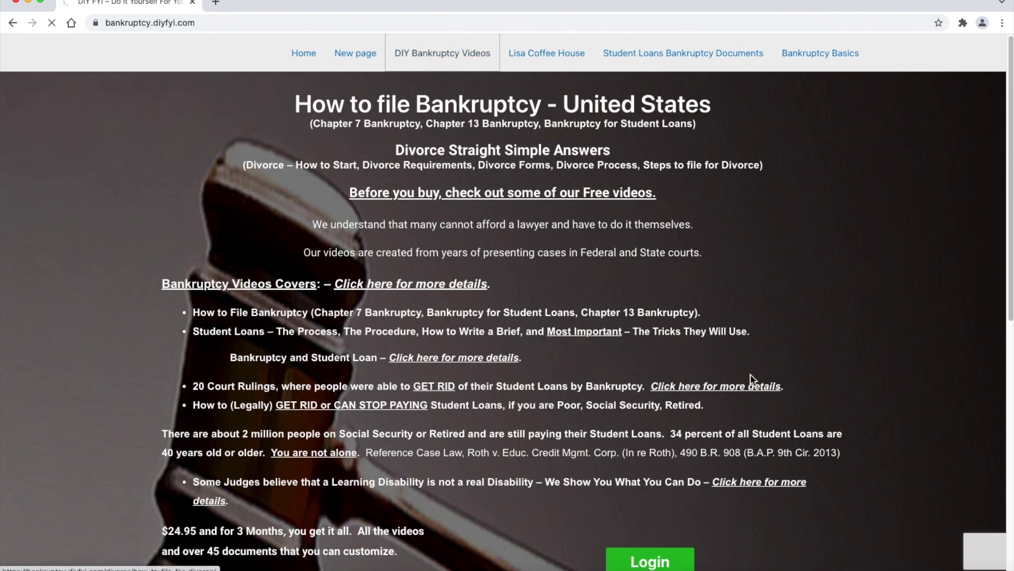